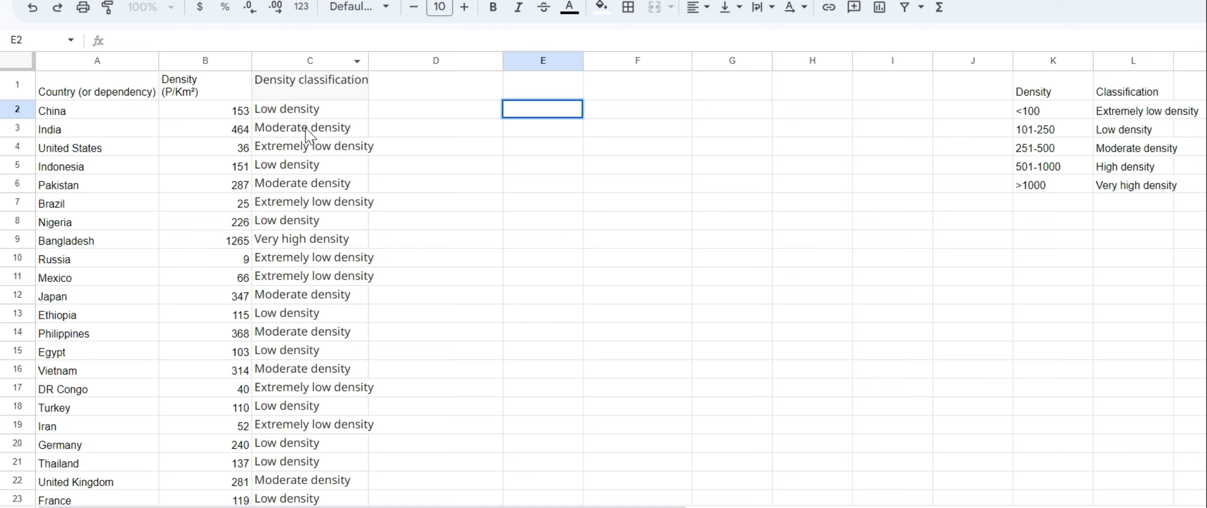
pyautogui.doubleClick(314, 109)
pyautogui.click(656, 321)
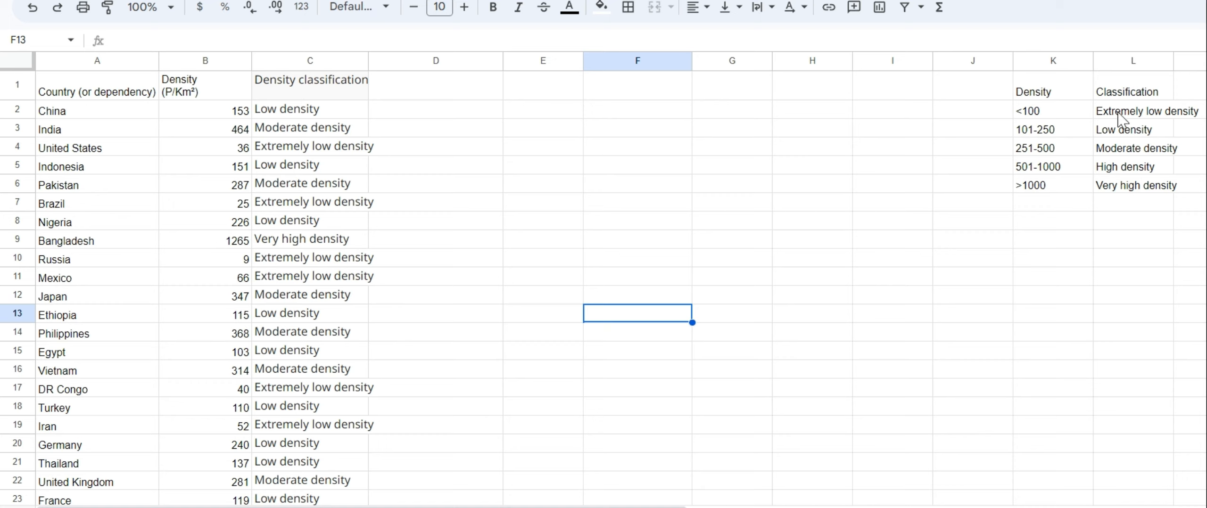
# Copy the five classification names in L2:L6 and paste them transposed into row 1, starting at E1.
pyautogui.moveTo(1124, 113); pyautogui.dragTo(1145, 193)
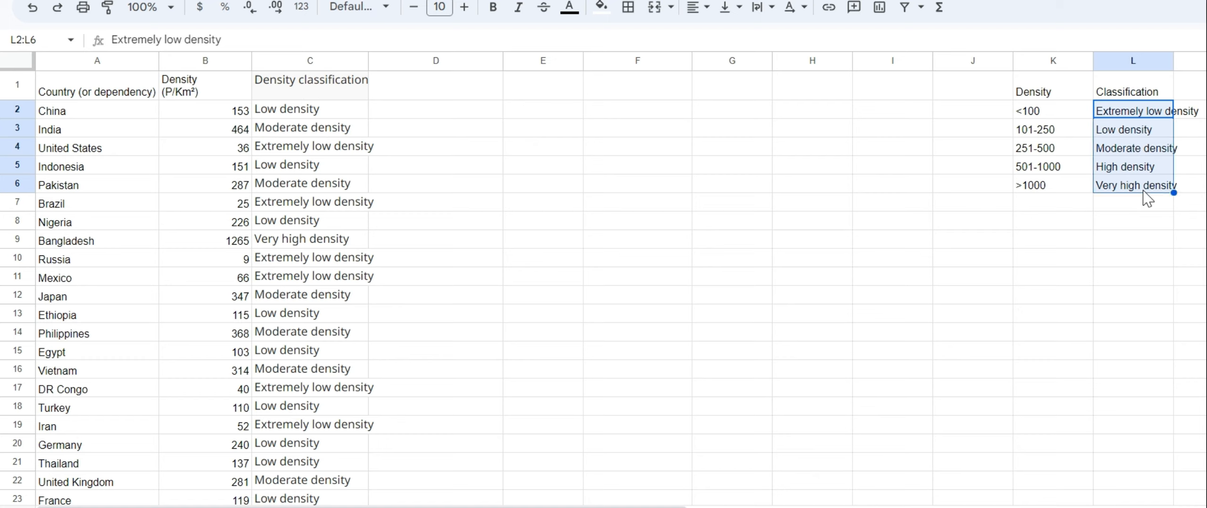
pyautogui.hotkey('ctrl', 'c')
pyautogui.click(533, 93)
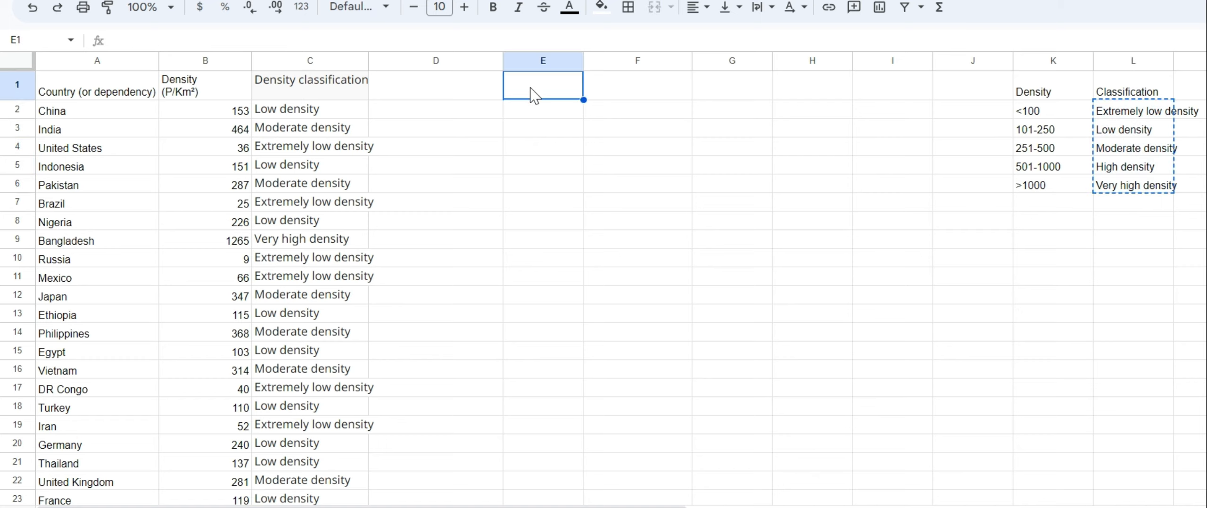
pyautogui.rightClick(533, 93)
pyautogui.moveTo(613, 98)
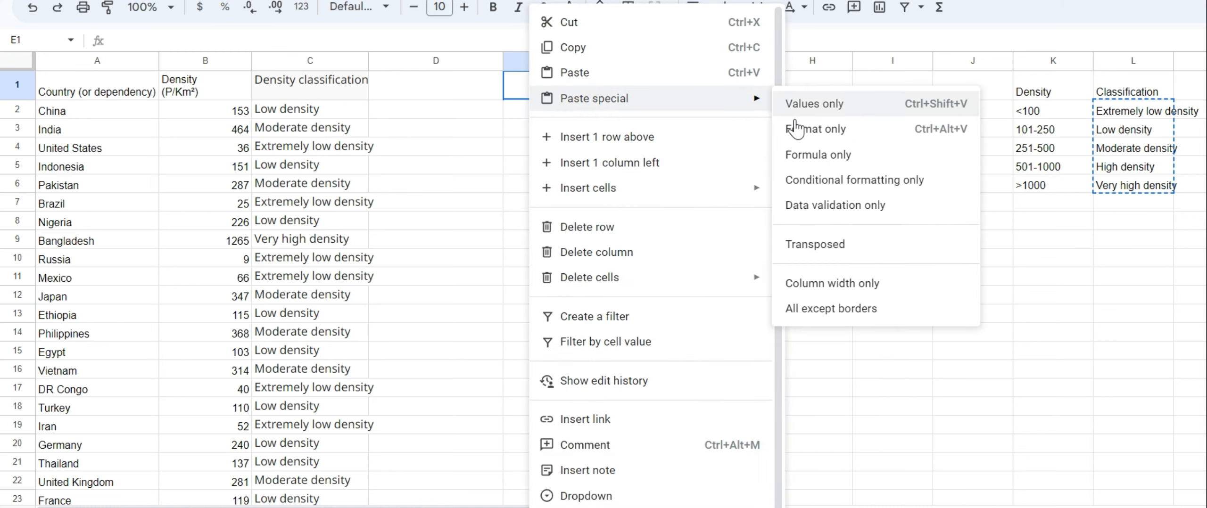
pyautogui.click(882, 244)
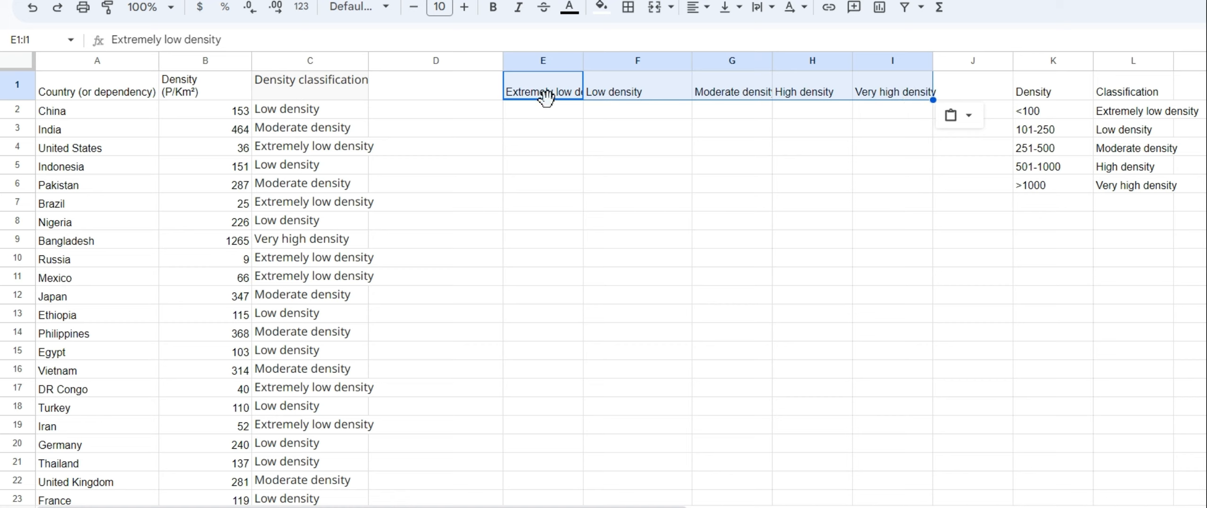
# Begin a FILTER formula in E2 with the absolute column reference $A:$A as its range.
pyautogui.click(547, 116)
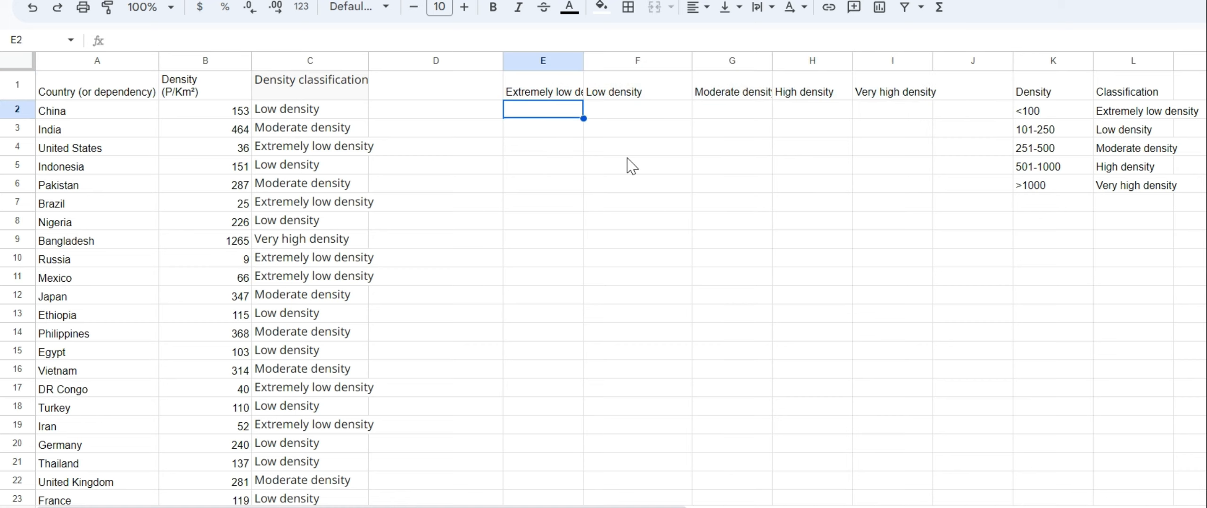
pyautogui.write('=')
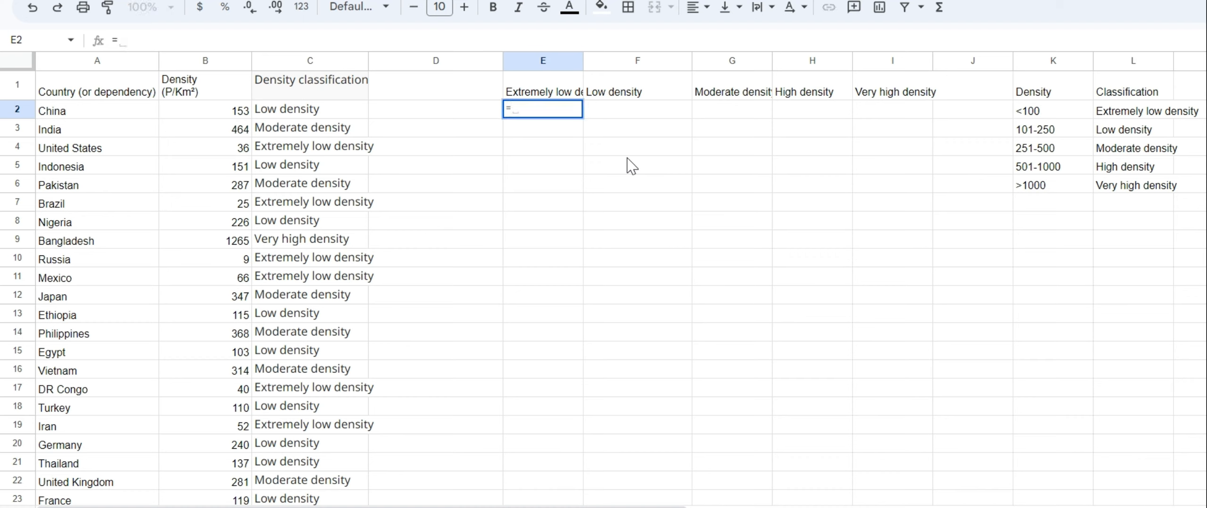
pyautogui.write('fil')
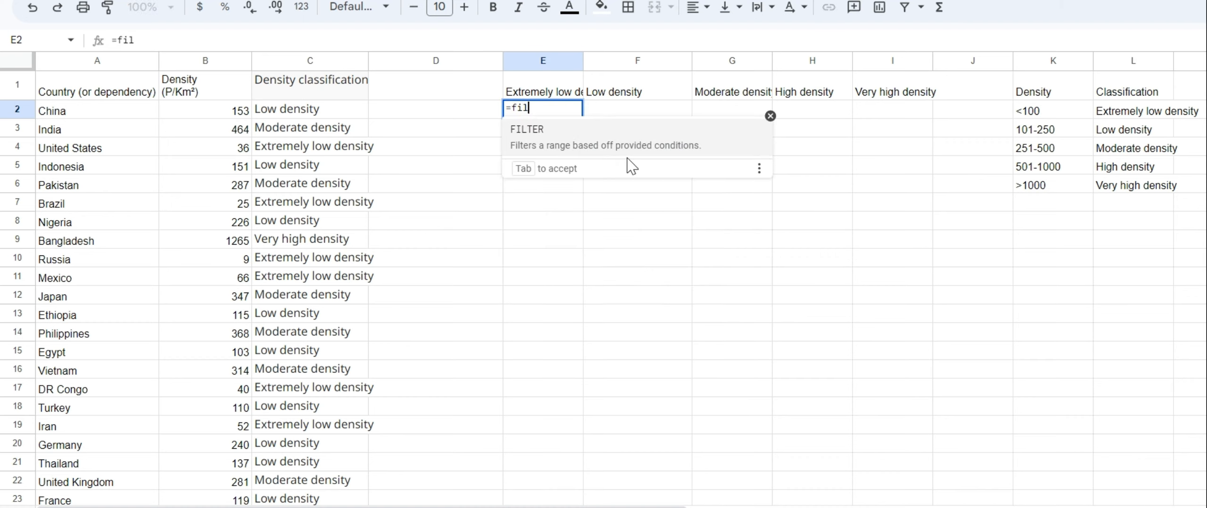
pyautogui.click(610, 148)
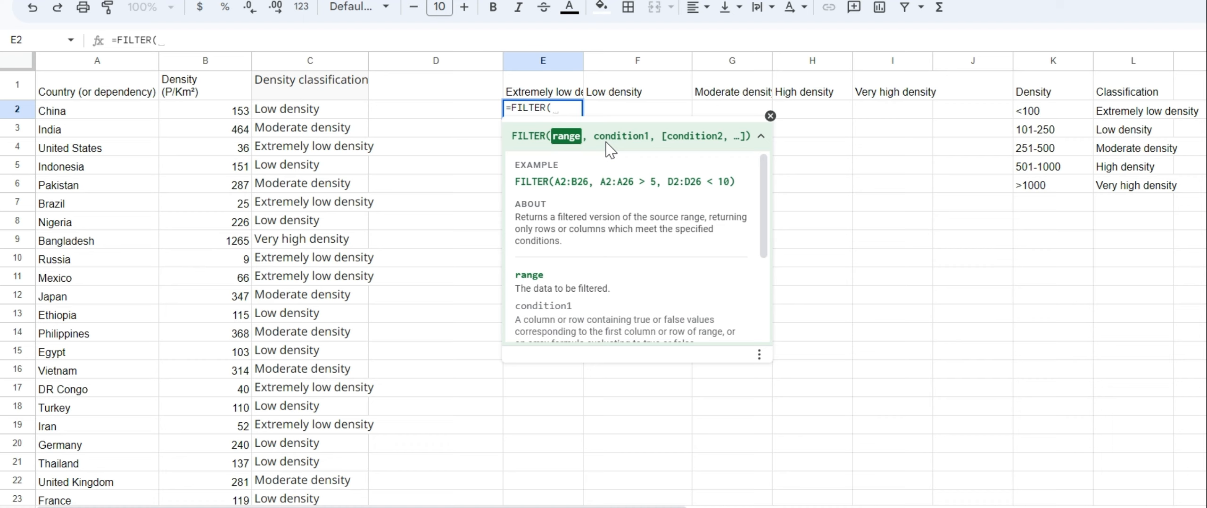
pyautogui.write('A')
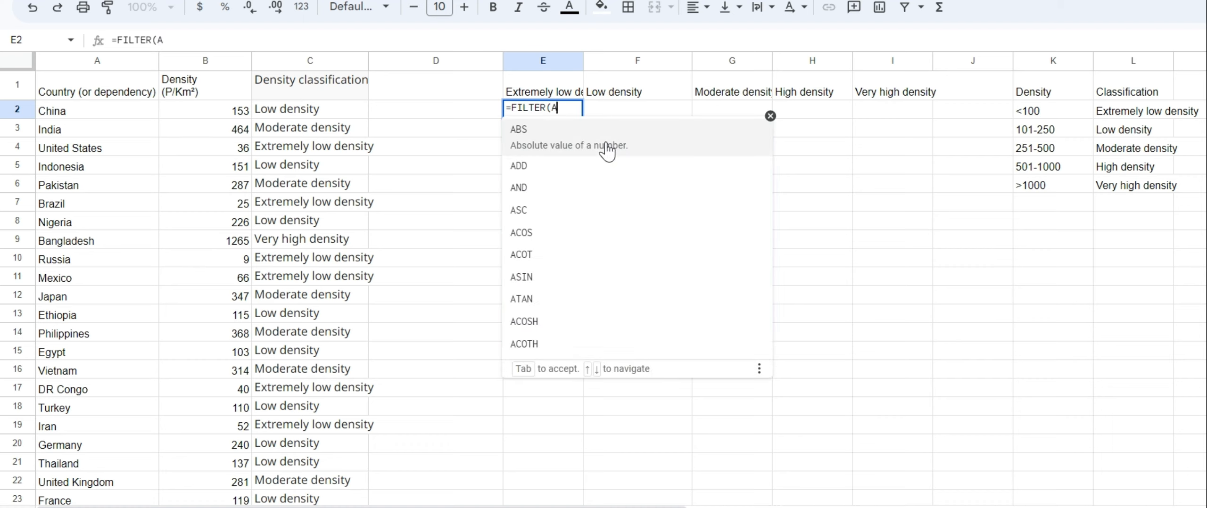
pyautogui.write(':')
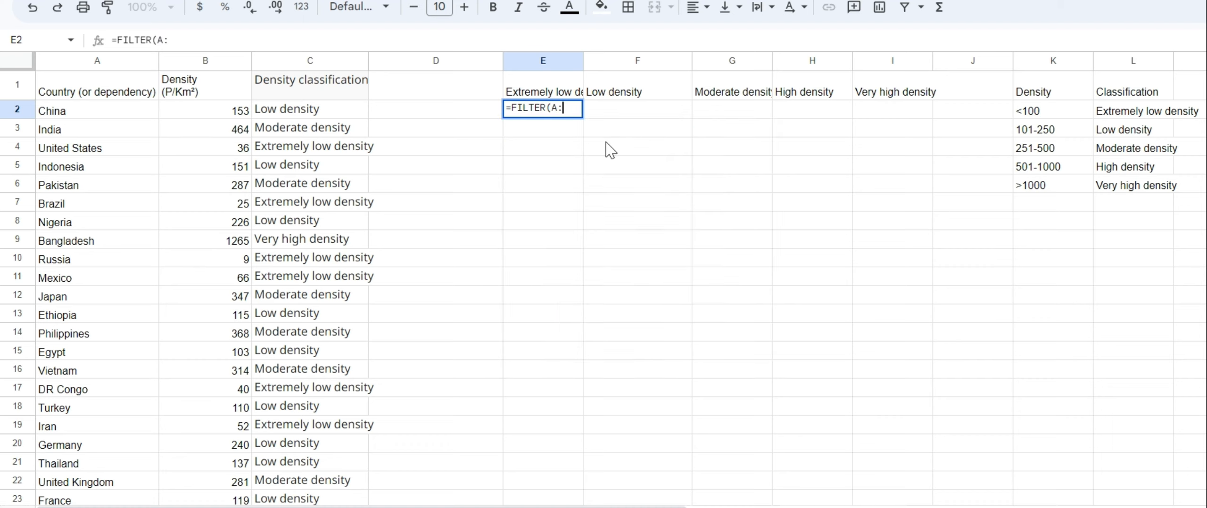
pyautogui.write('A')
pyautogui.press('Left')
pyautogui.press('Left')
pyautogui.press('Left')
pyautogui.write('$A:')
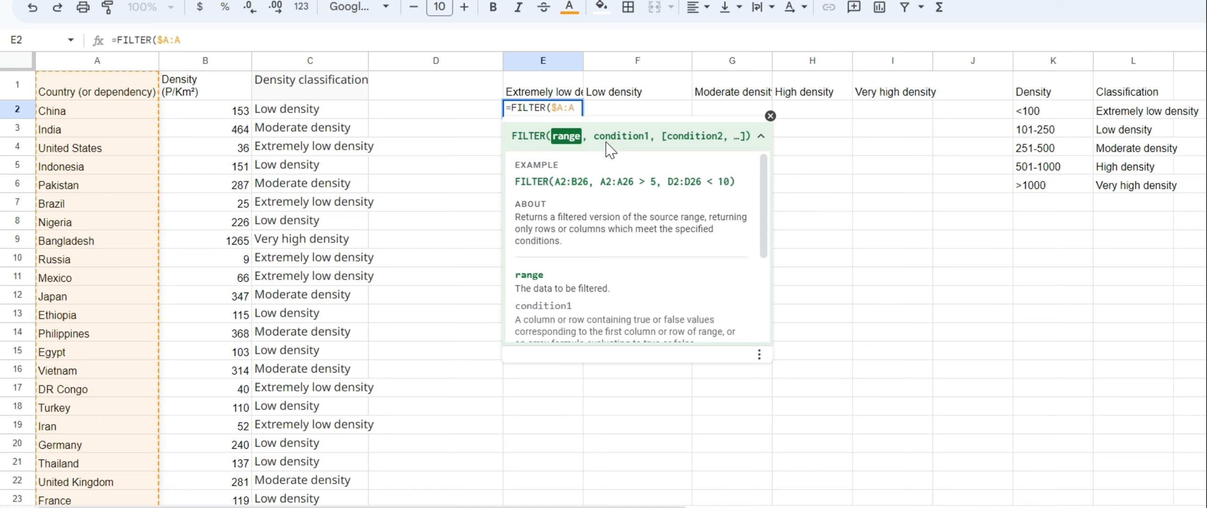
pyautogui.write('$A')
pyautogui.write(',')
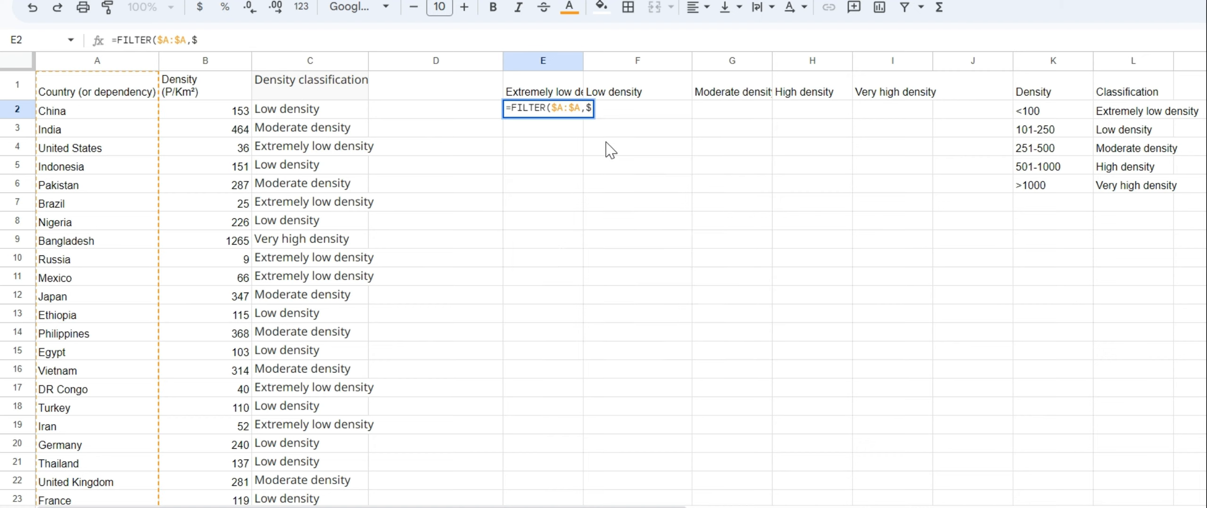
# Complete the E2 FILTER formula with the condition $C:$C=E1 and enter it.
pyautogui.write('$C:$C')
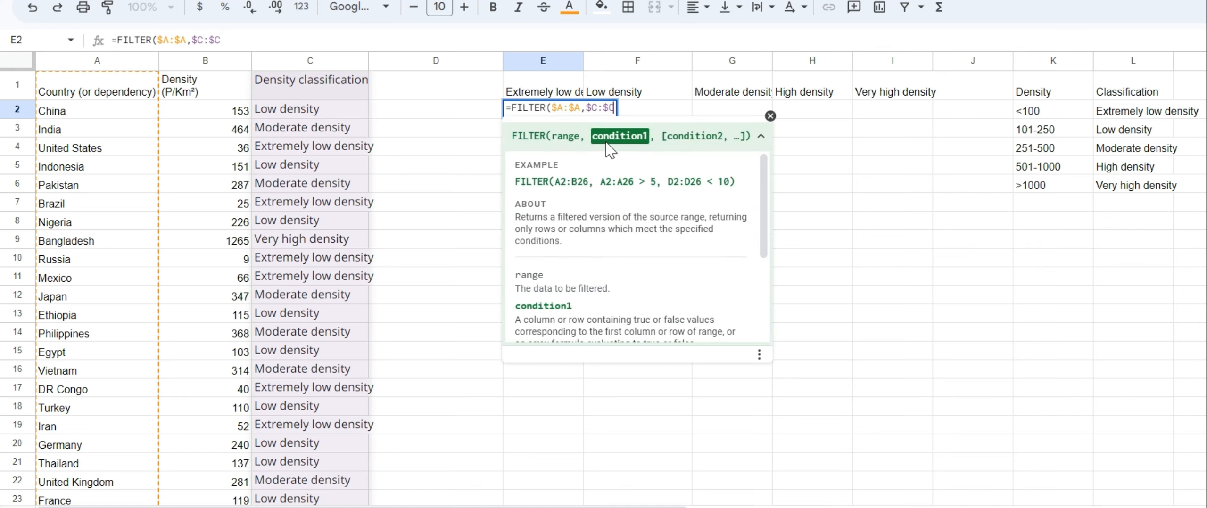
pyautogui.write('=')
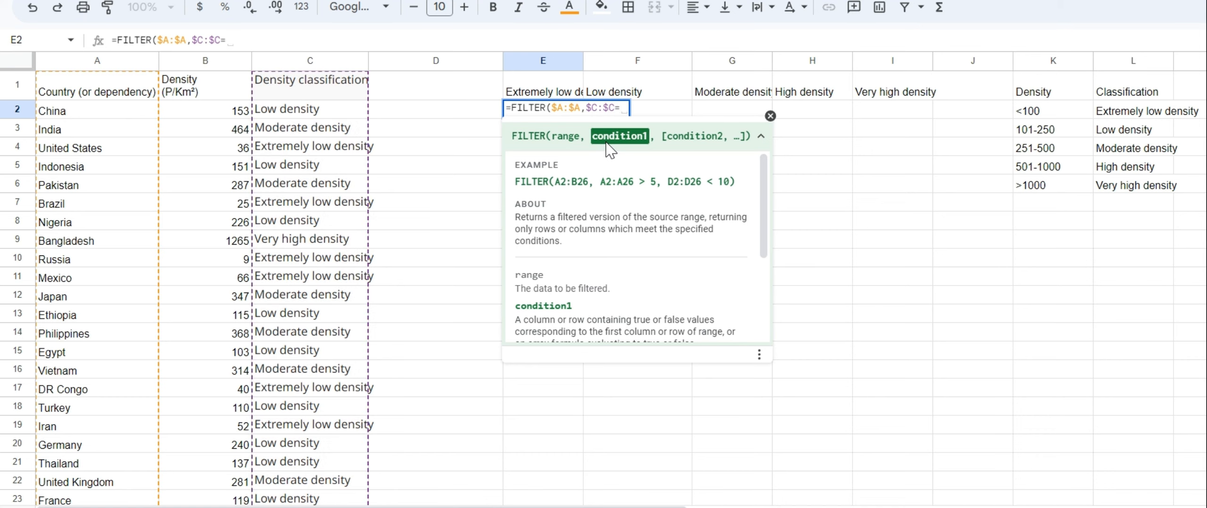
pyautogui.click(561, 95)
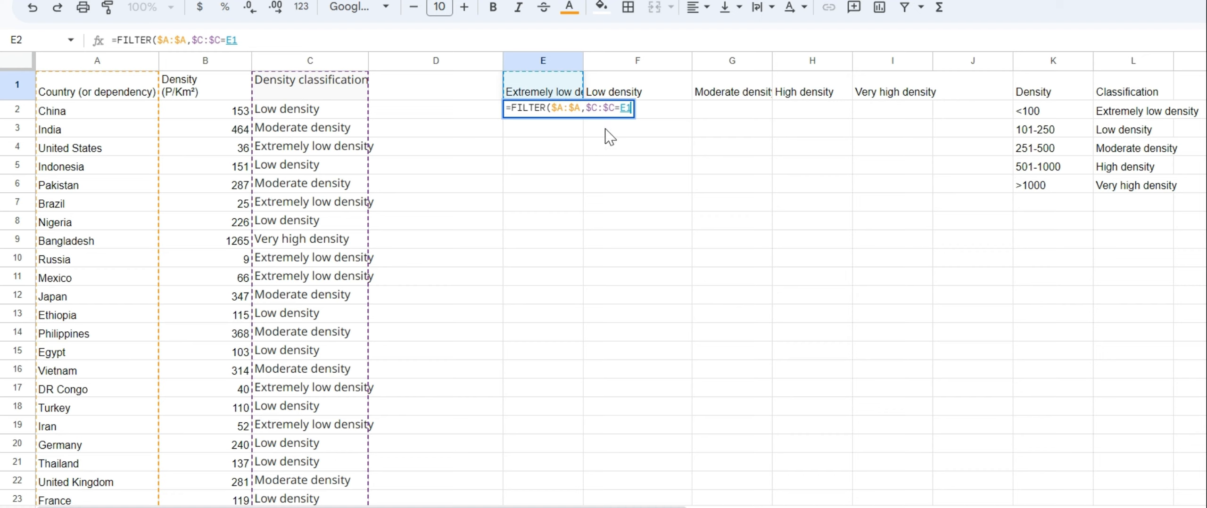
pyautogui.write(')')
pyautogui.press('Return')
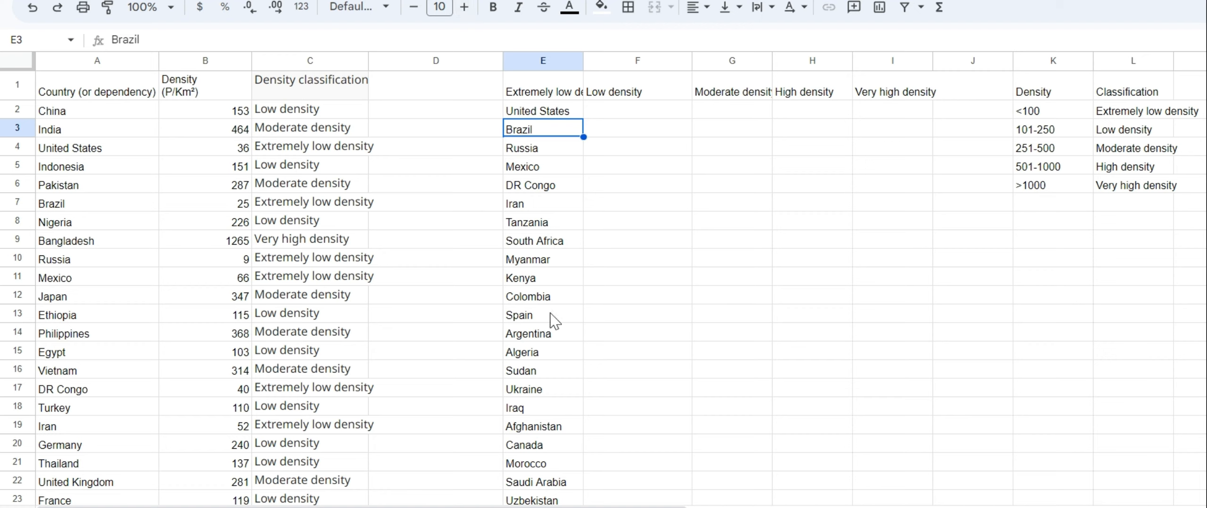
# Fill the FILTER formula from E2 across F2:I2 so each density heading gets its own country list.
pyautogui.click(570, 115)
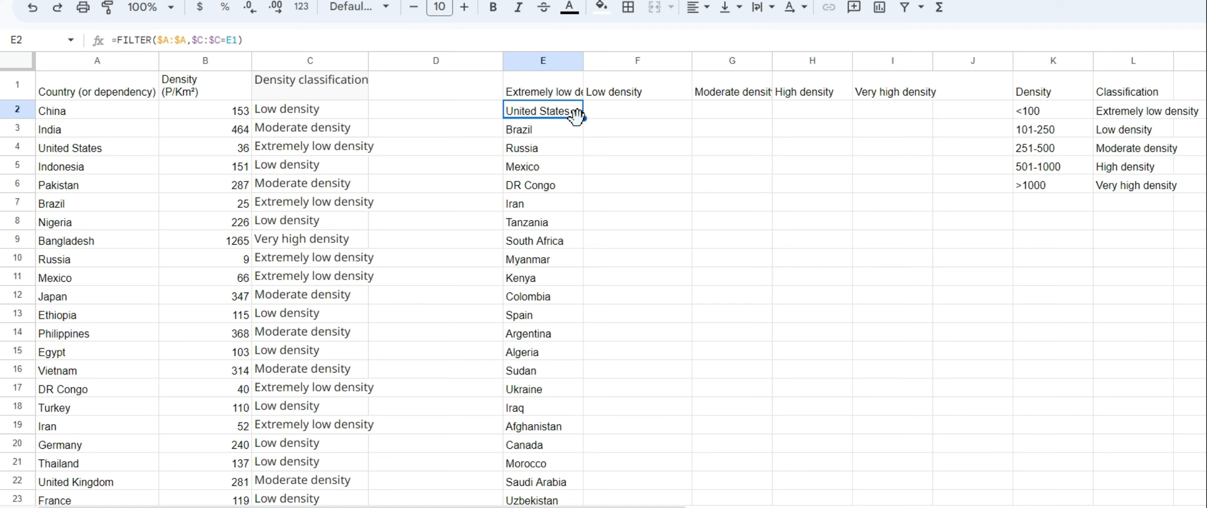
pyautogui.moveTo(584, 118); pyautogui.dragTo(675, 115)
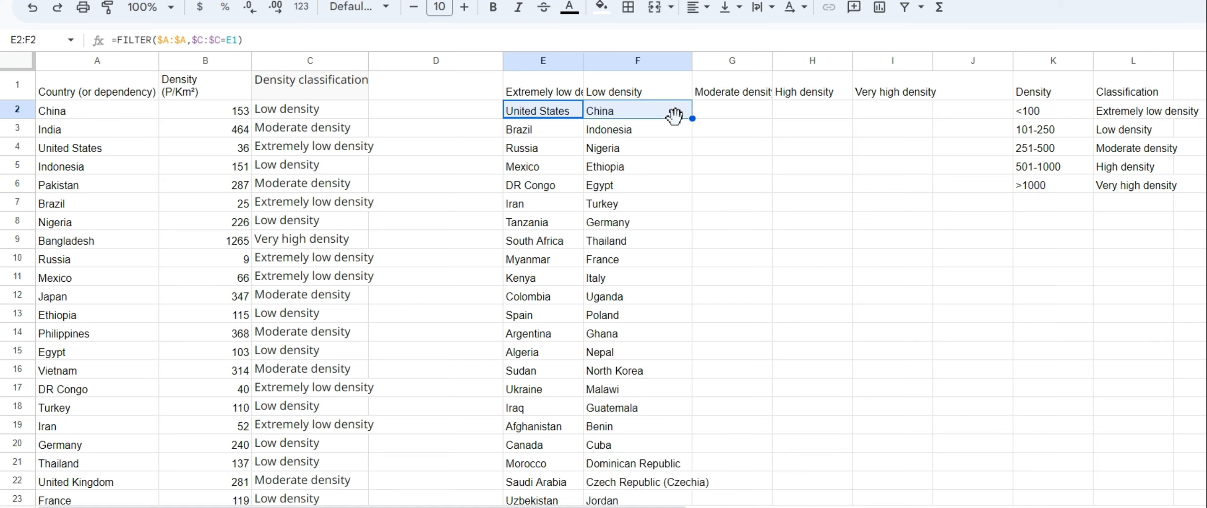
pyautogui.click(623, 118)
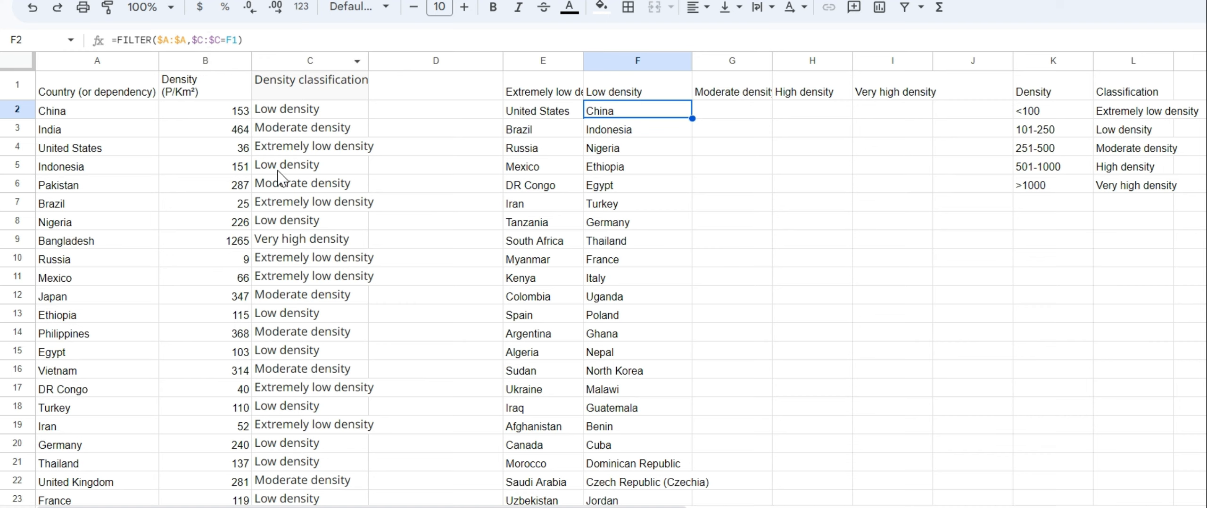
pyautogui.scroll(-15, 618, 205)
pyautogui.scroll(15, 619, 204)
pyautogui.moveTo(693, 119); pyautogui.dragTo(745, 119)
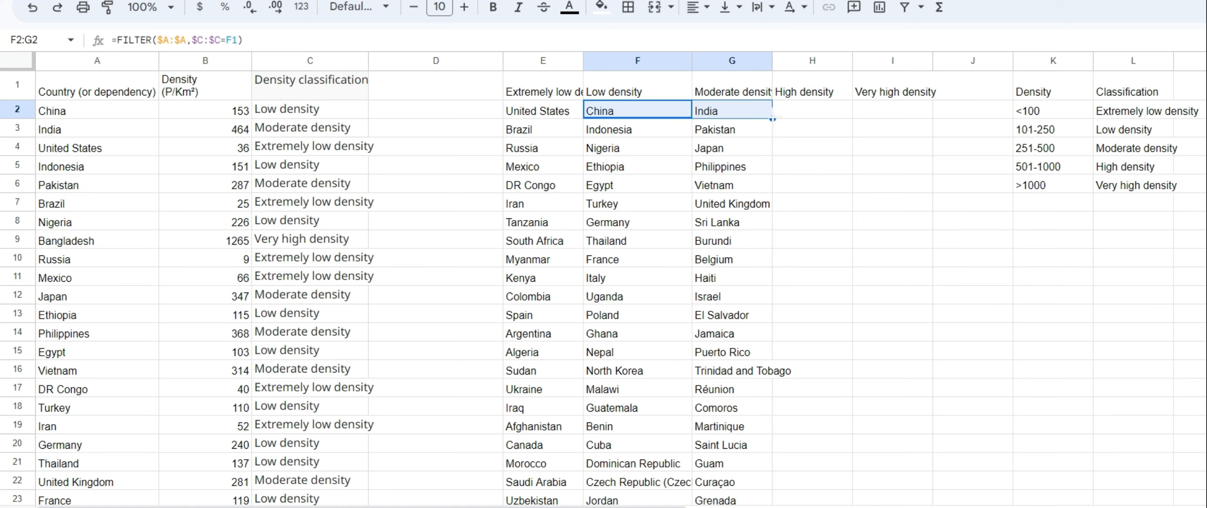
pyautogui.moveTo(772, 118); pyautogui.dragTo(846, 118)
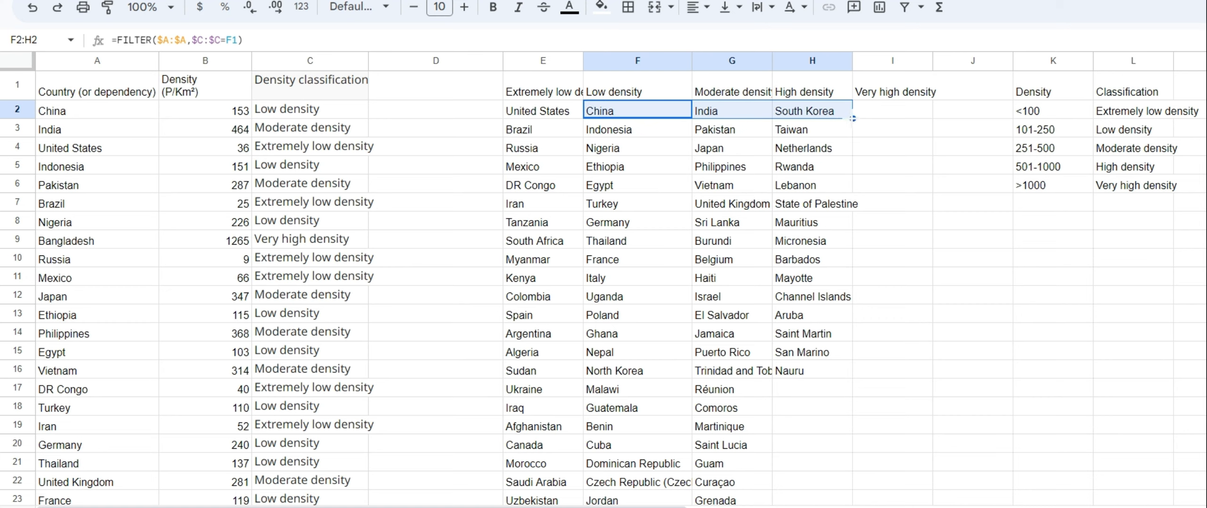
pyautogui.moveTo(853, 119); pyautogui.dragTo(900, 115)
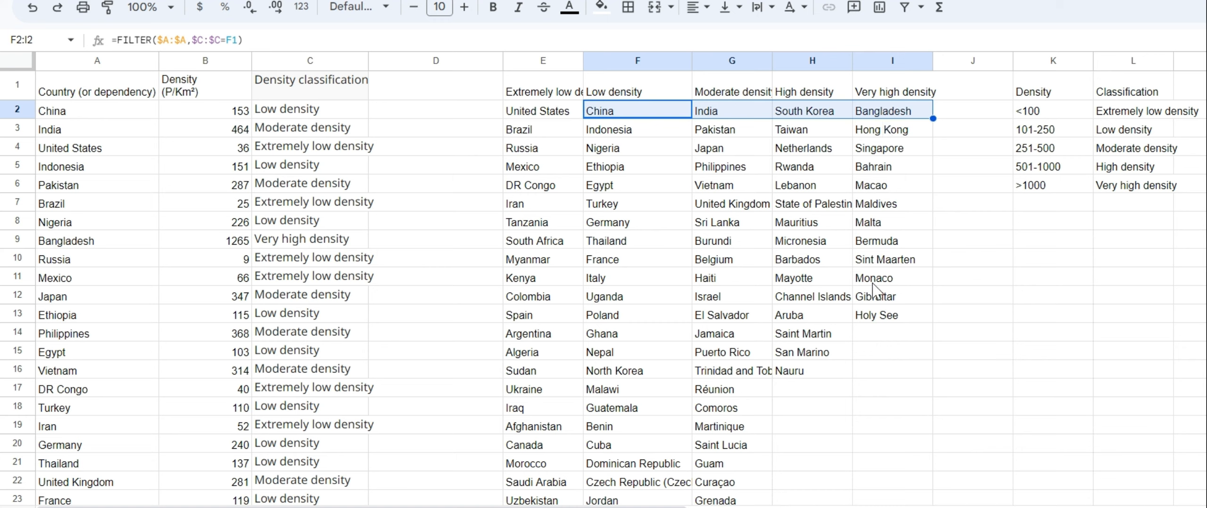
# Count the countries in the very high density list by entering =COUNTA(I2:I13) in J2.
pyautogui.click(967, 113)
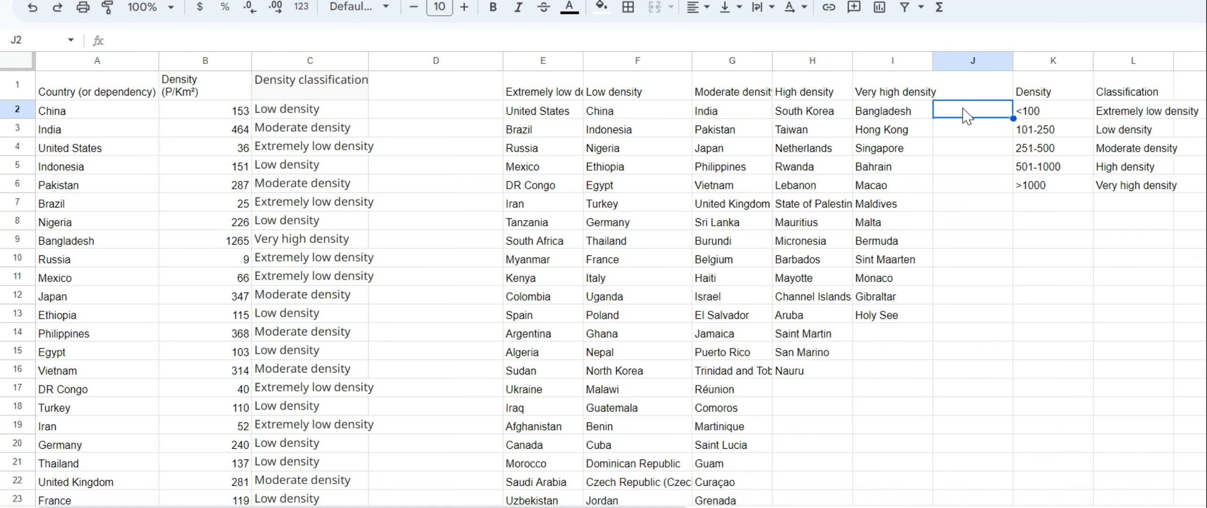
pyautogui.write('=coun')
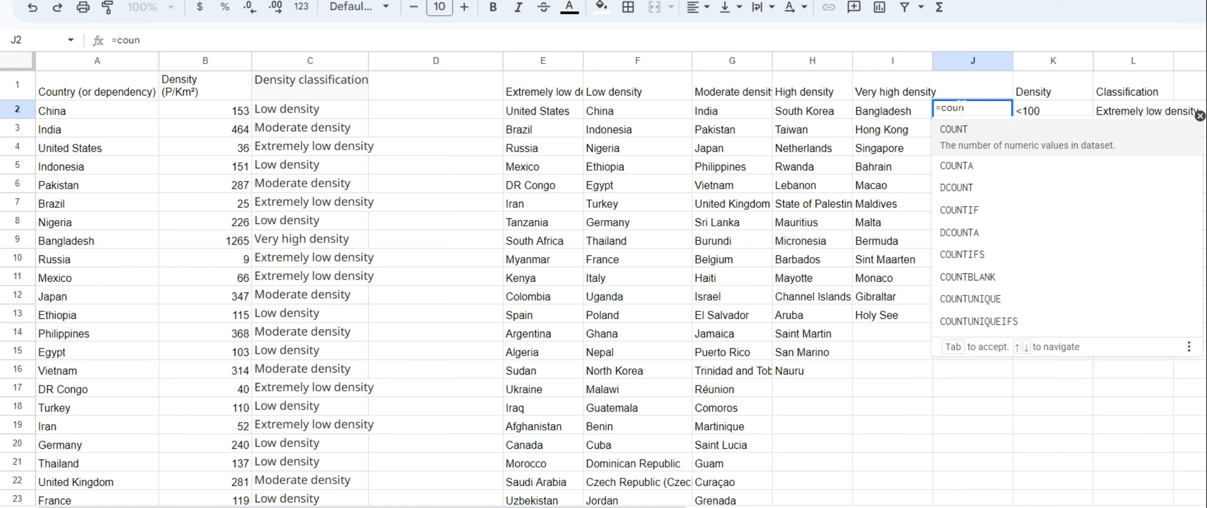
pyautogui.click(970, 165)
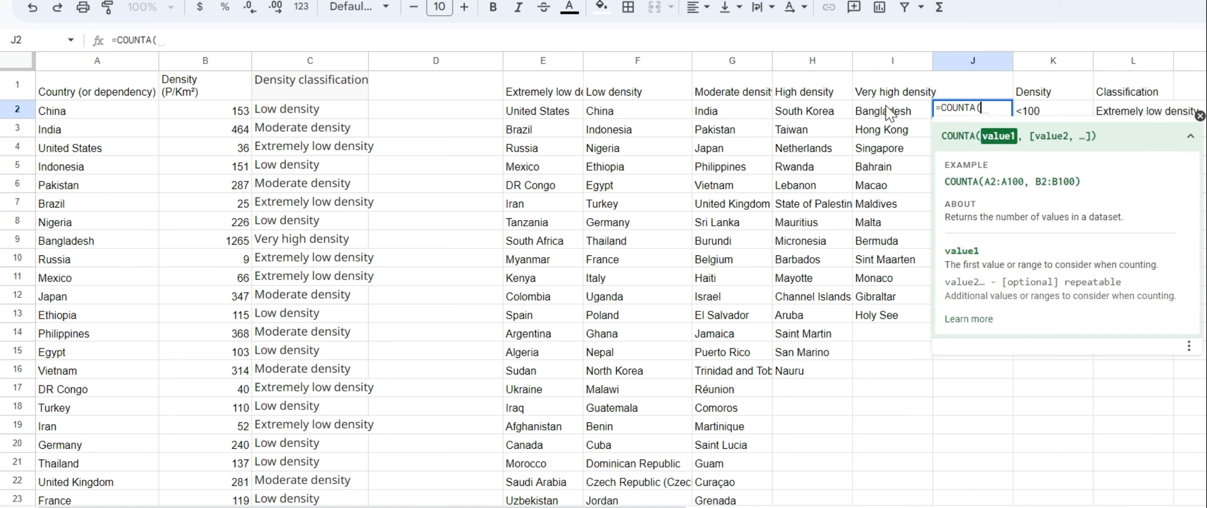
pyautogui.moveTo(889, 114); pyautogui.dragTo(901, 317)
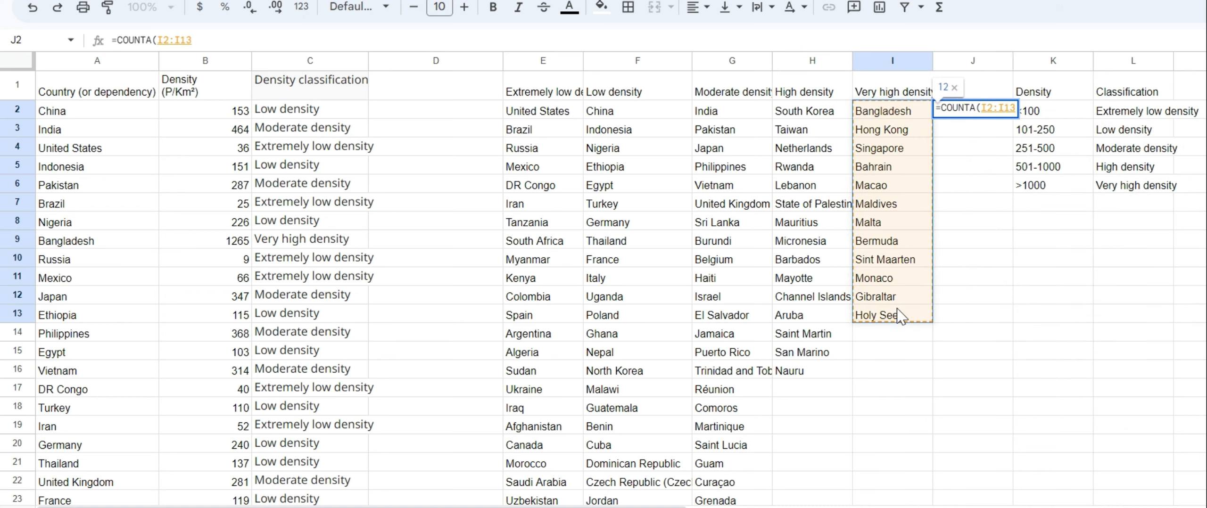
pyautogui.write(')')
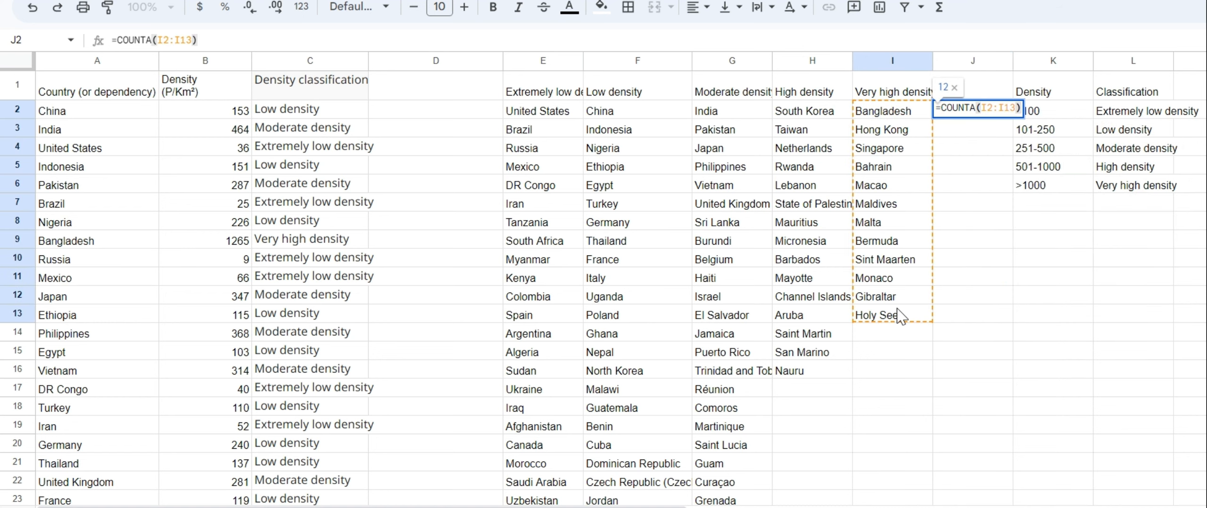
pyautogui.press('Return')
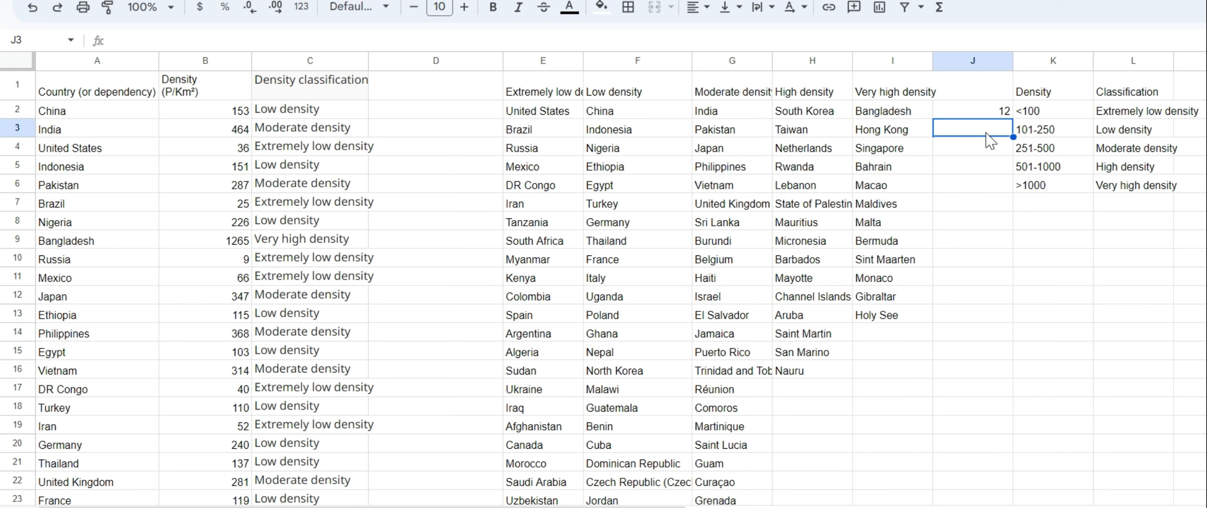